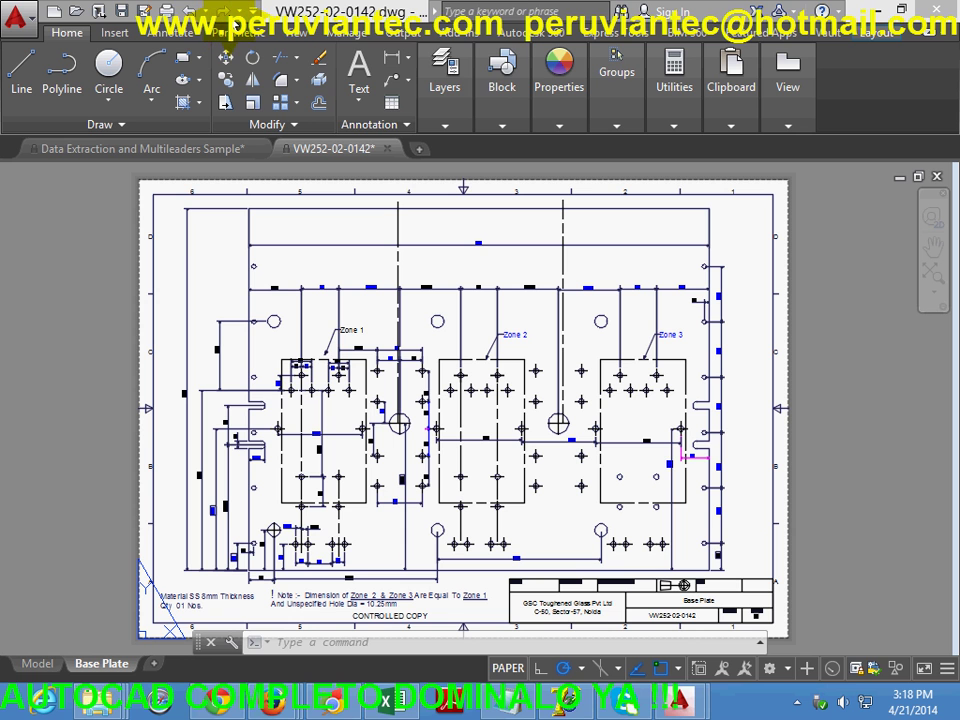
Remove Save As and one other button from the Quick Access Toolbar
right_click(230, 14)
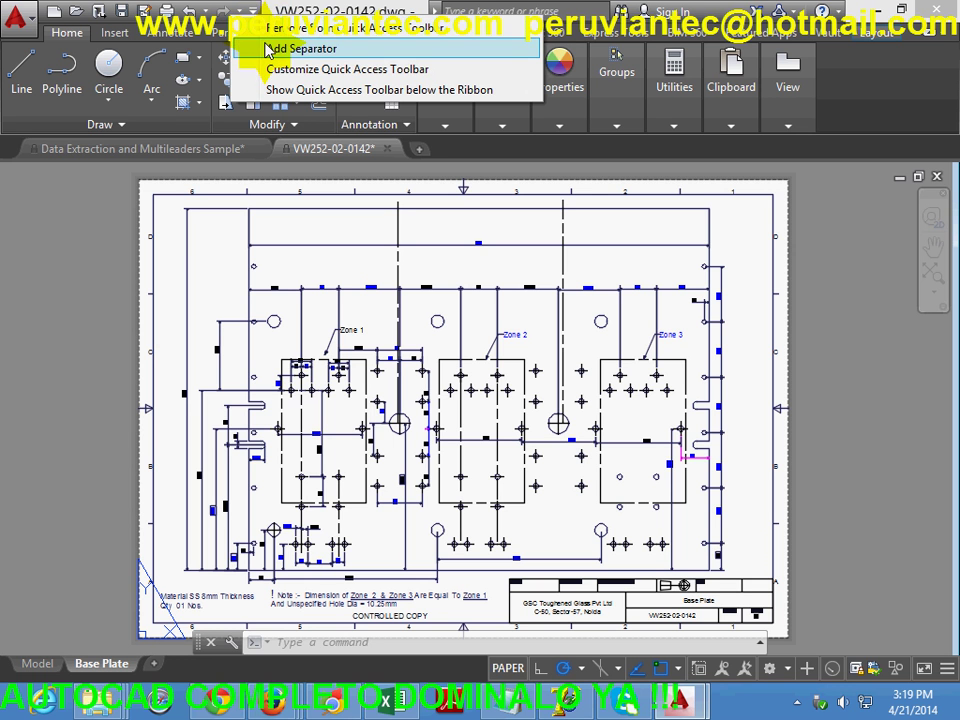
click(285, 36)
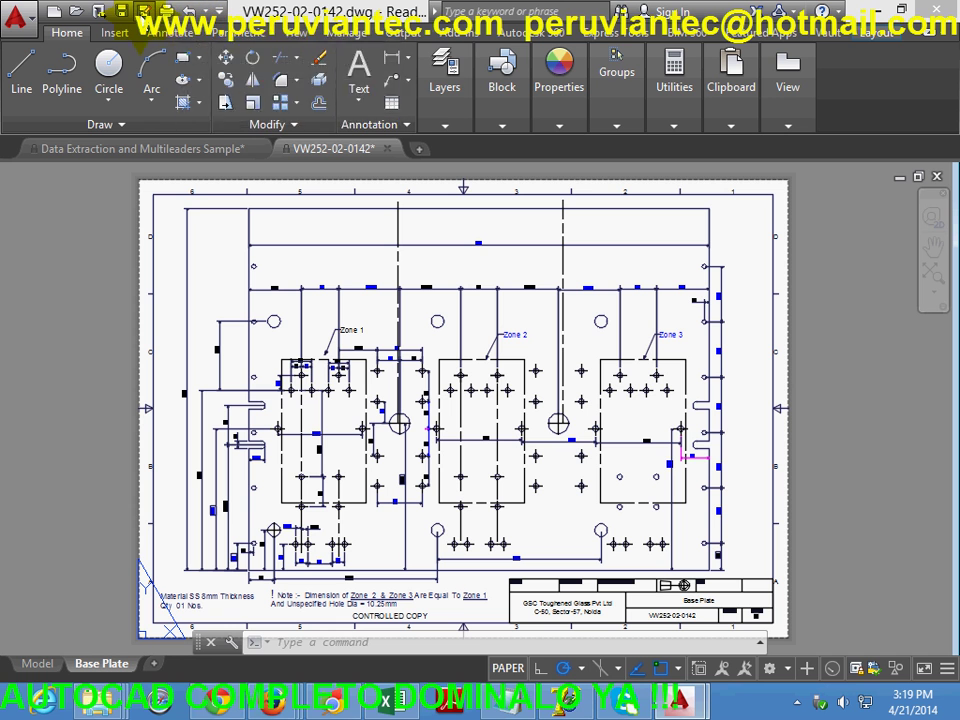
right_click(141, 14)
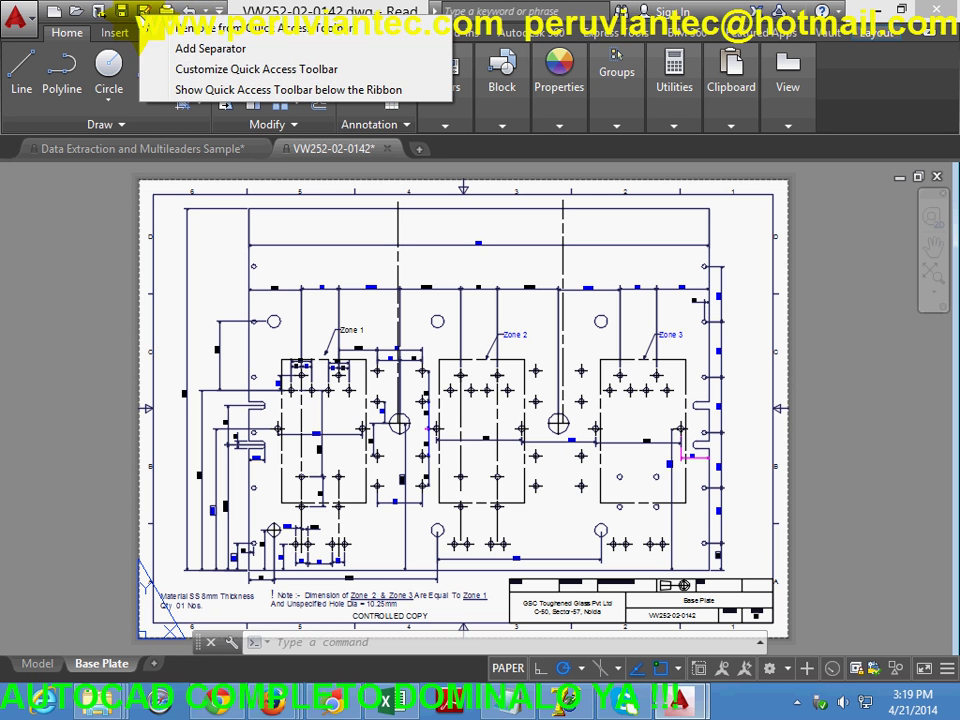
click(205, 29)
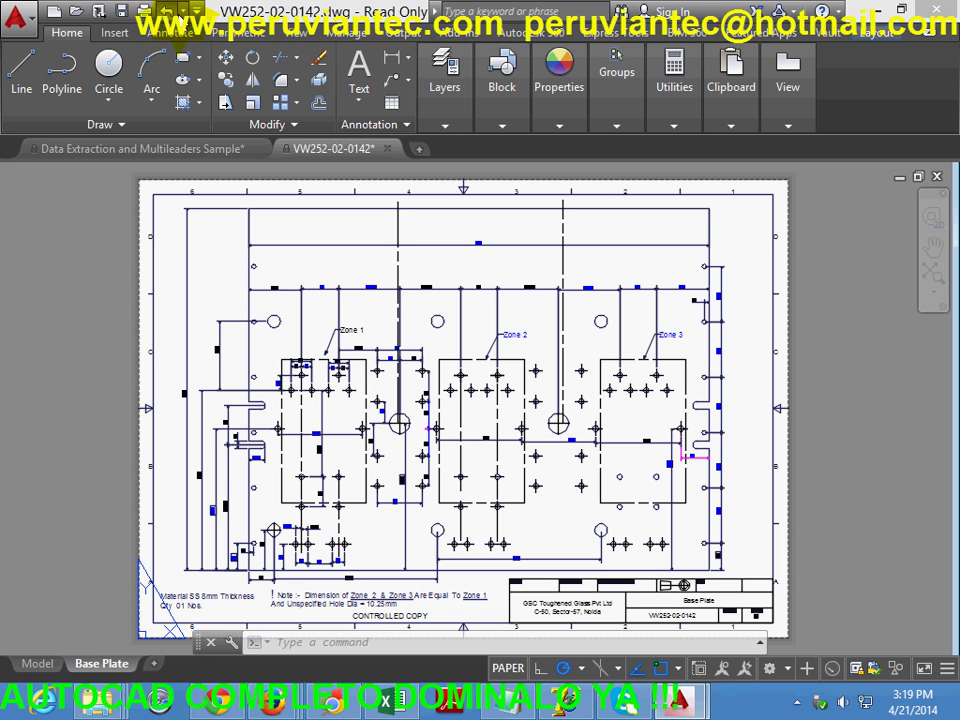
Add two separators between the remaining Quick Access Toolbar buttons
right_click(162, 12)
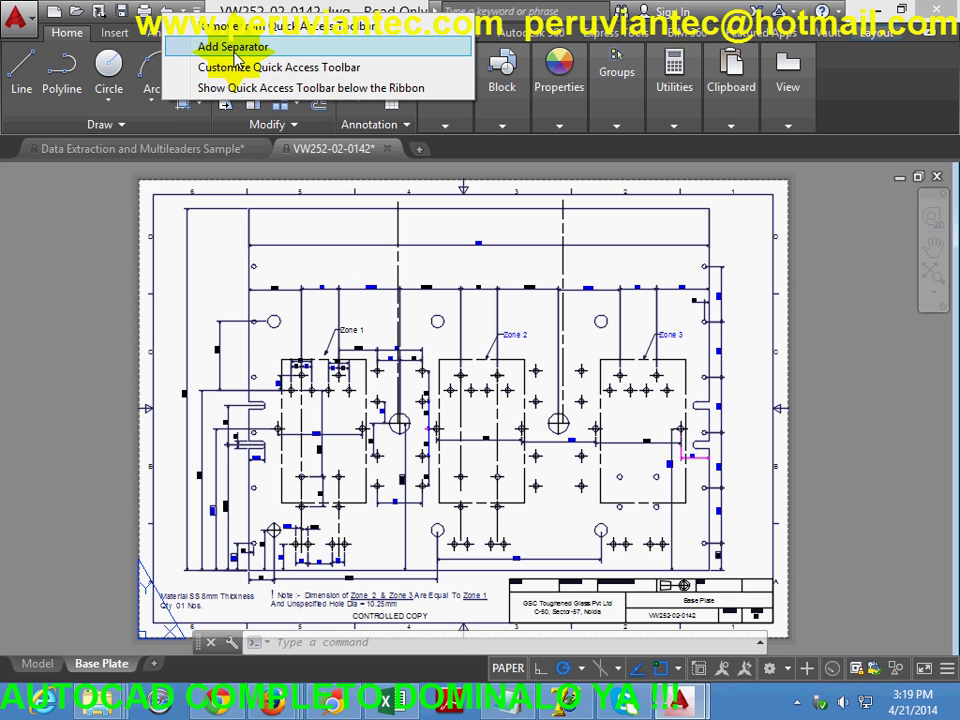
click(178, 46)
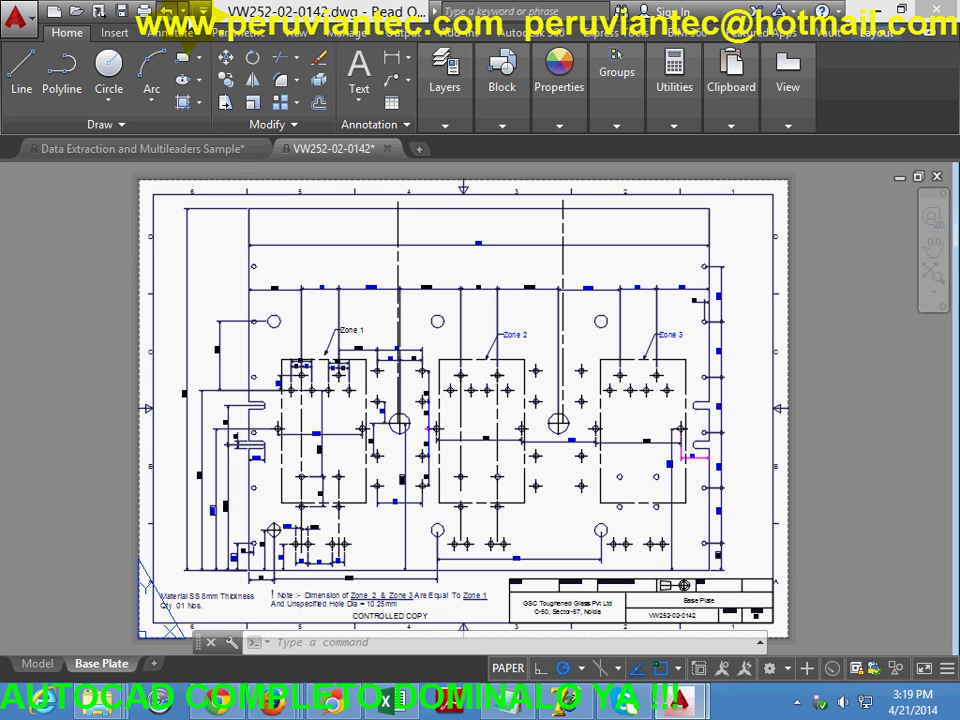
right_click(110, 18)
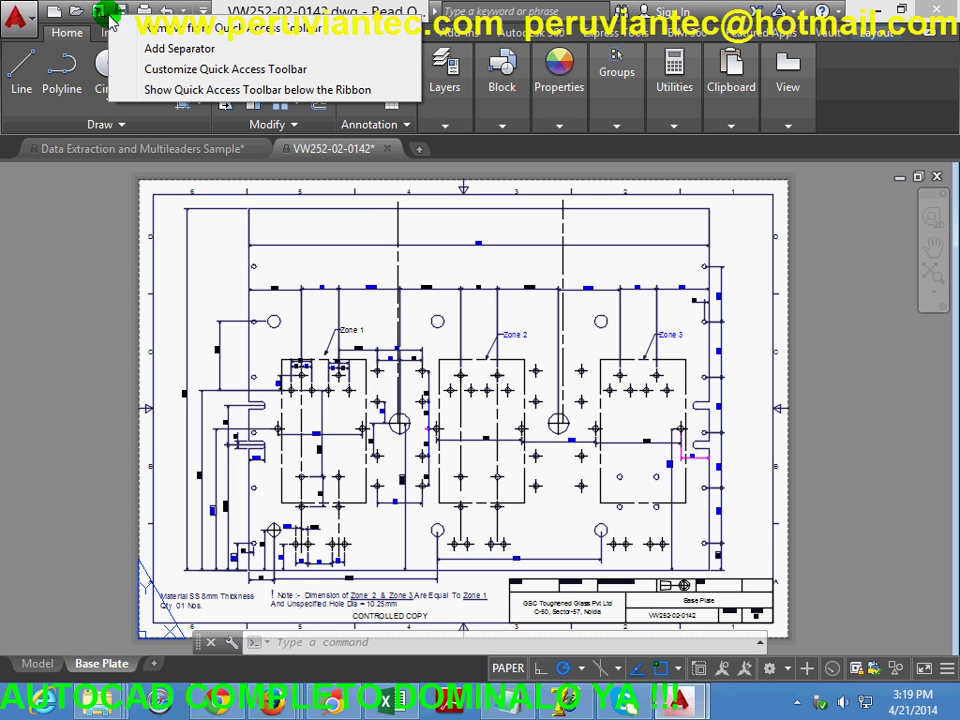
click(176, 48)
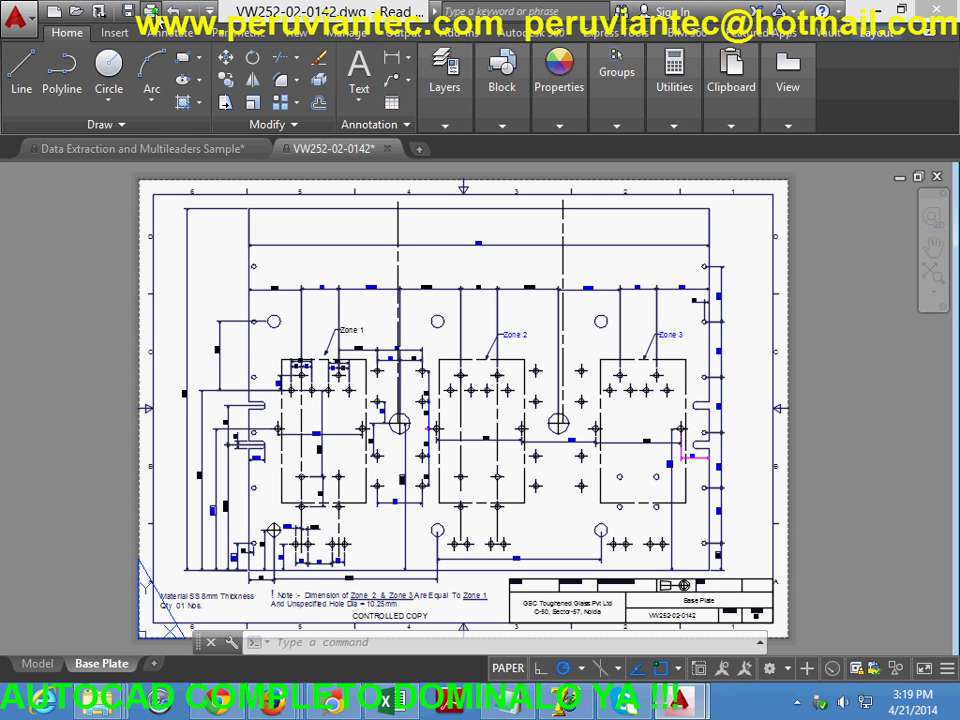
Drag 3D Move from the Customize User Interface command list onto the Quick Access Toolbar
right_click(155, 14)
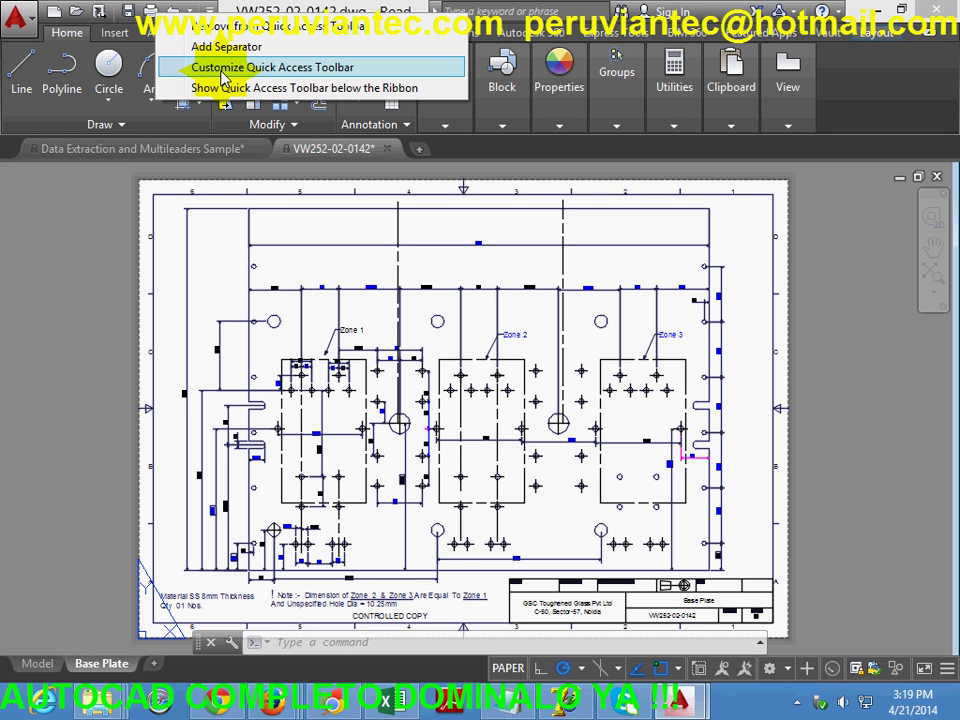
click(222, 70)
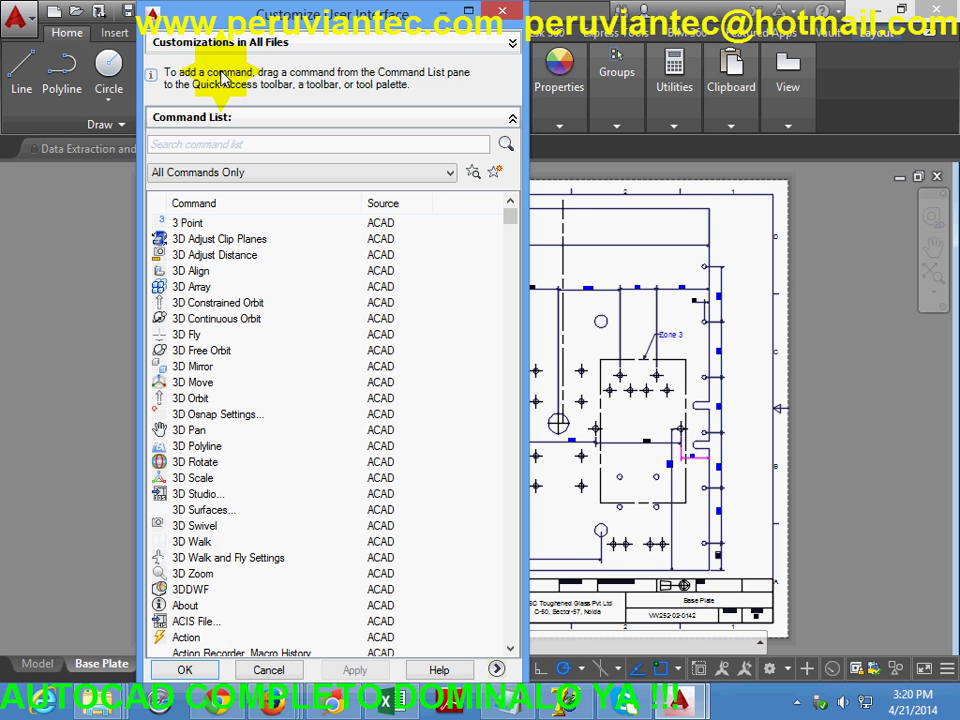
drag(321, 23, 481, 27)
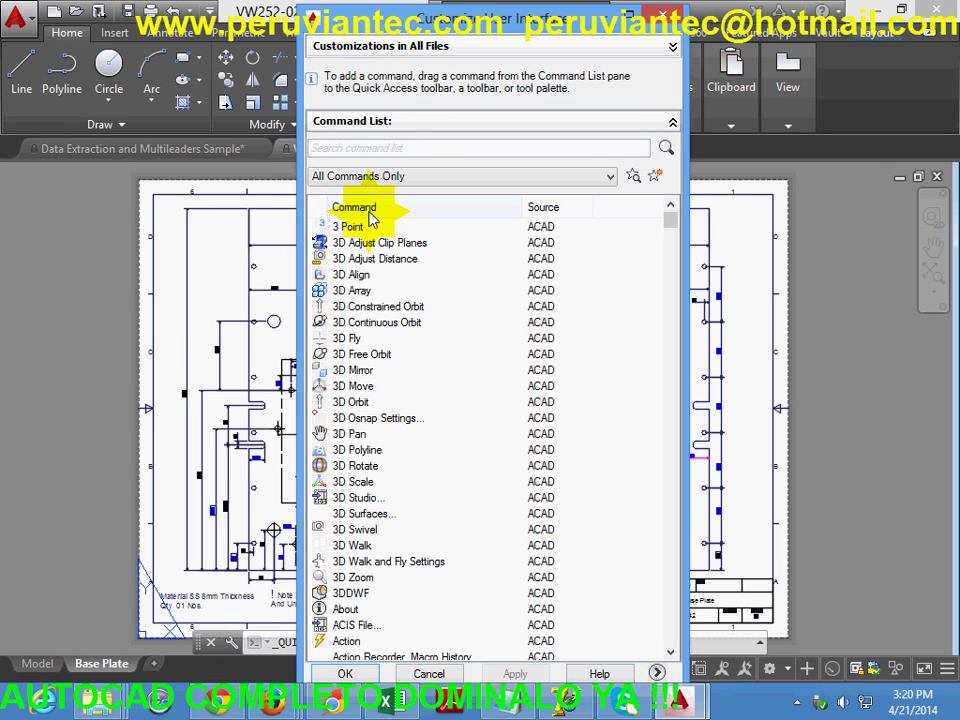
click(355, 388)
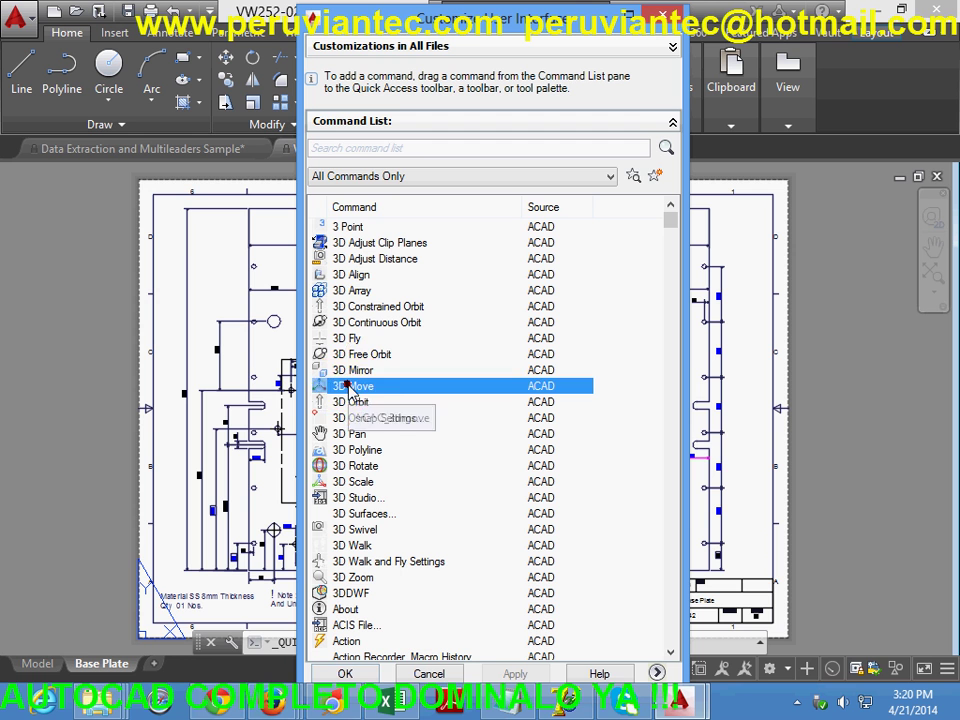
drag(356, 387, 188, 29)
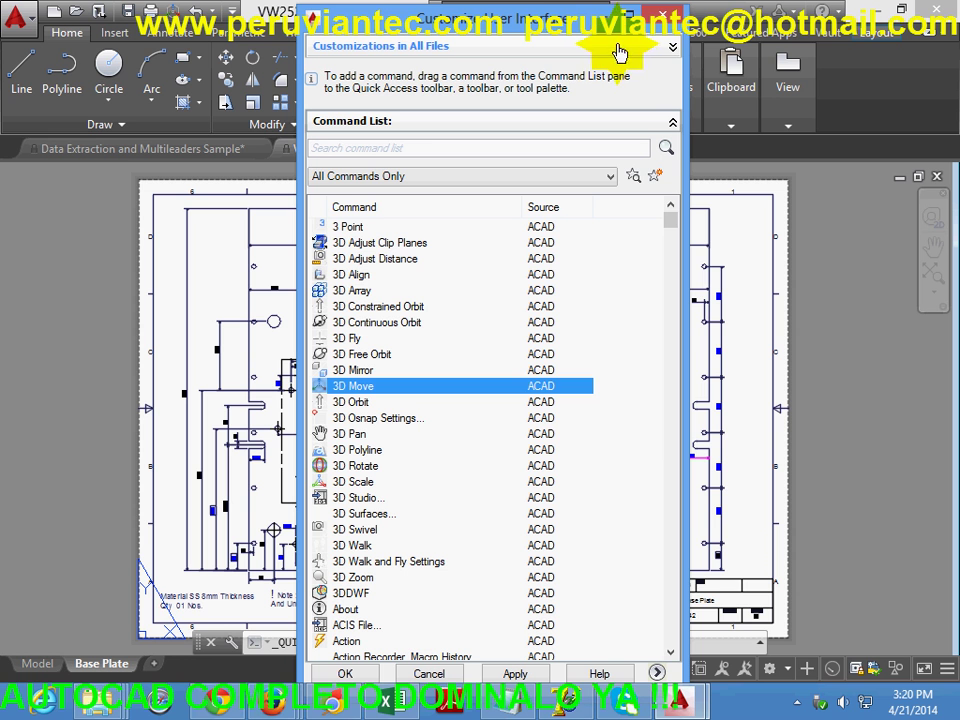
Close the Customize User Interface window without saving the pending changes
click(652, 17)
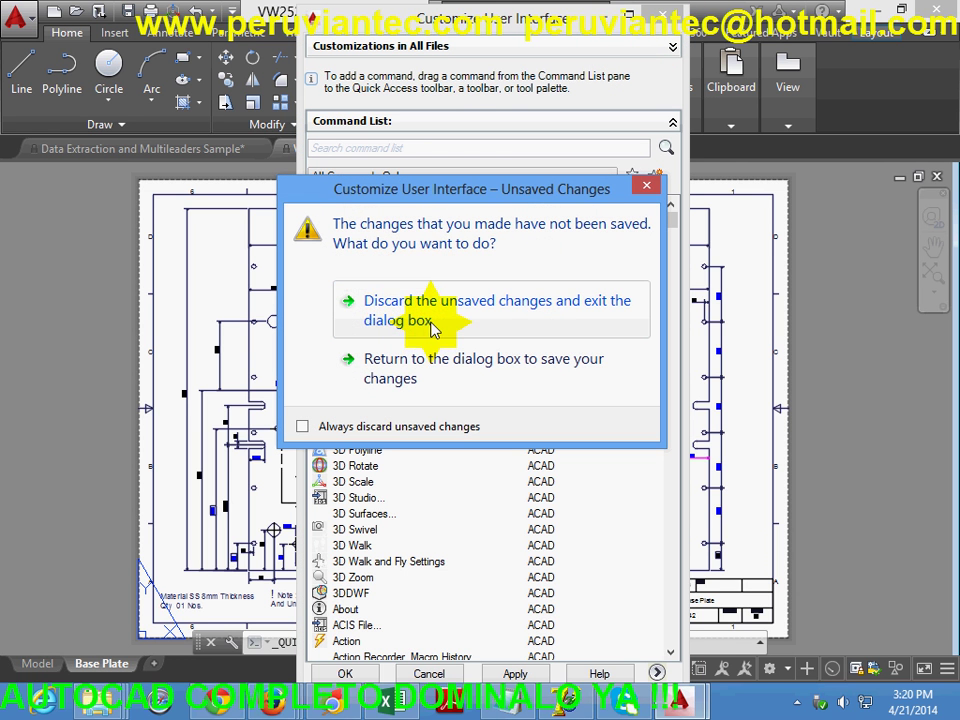
click(407, 378)
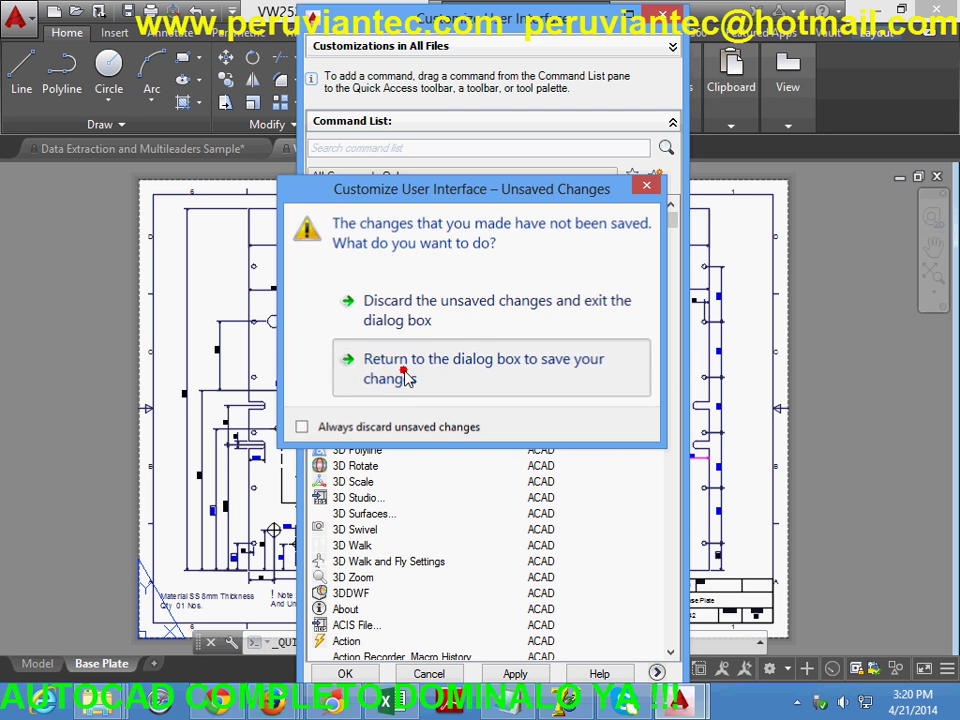
click(657, 28)
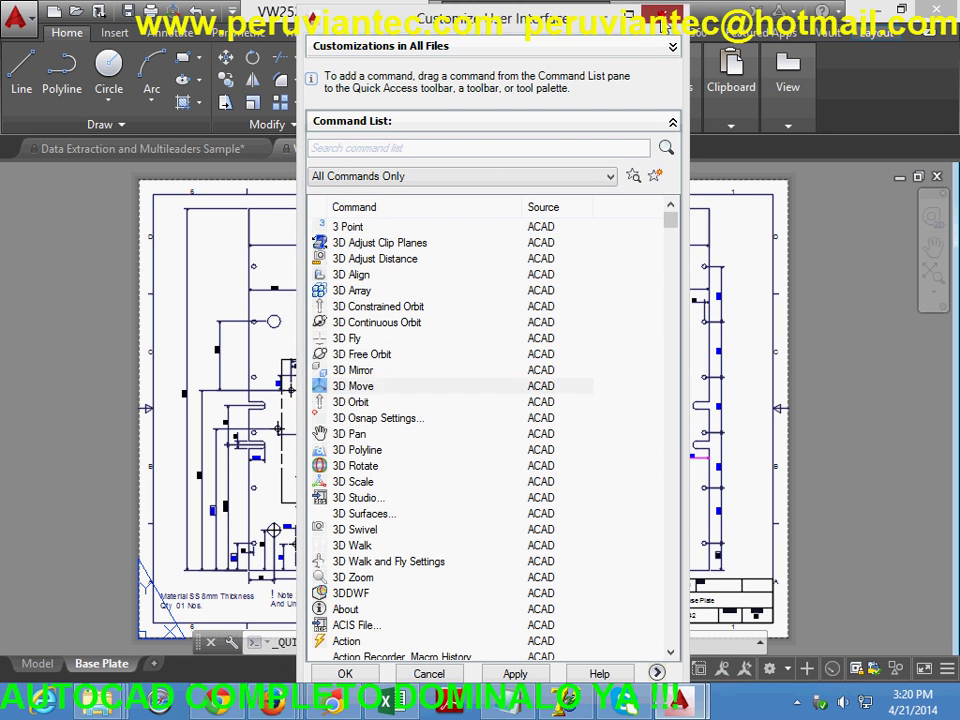
click(414, 318)
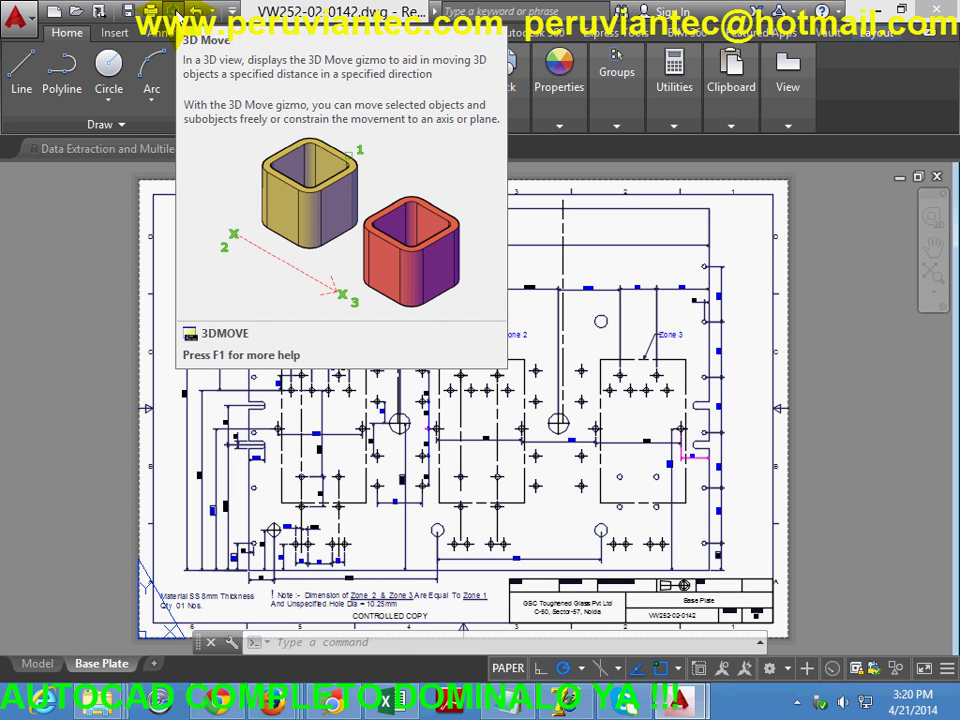
Bring up the Quick Access Toolbar context menu showing the below-the-ribbon placement option
right_click(175, 14)
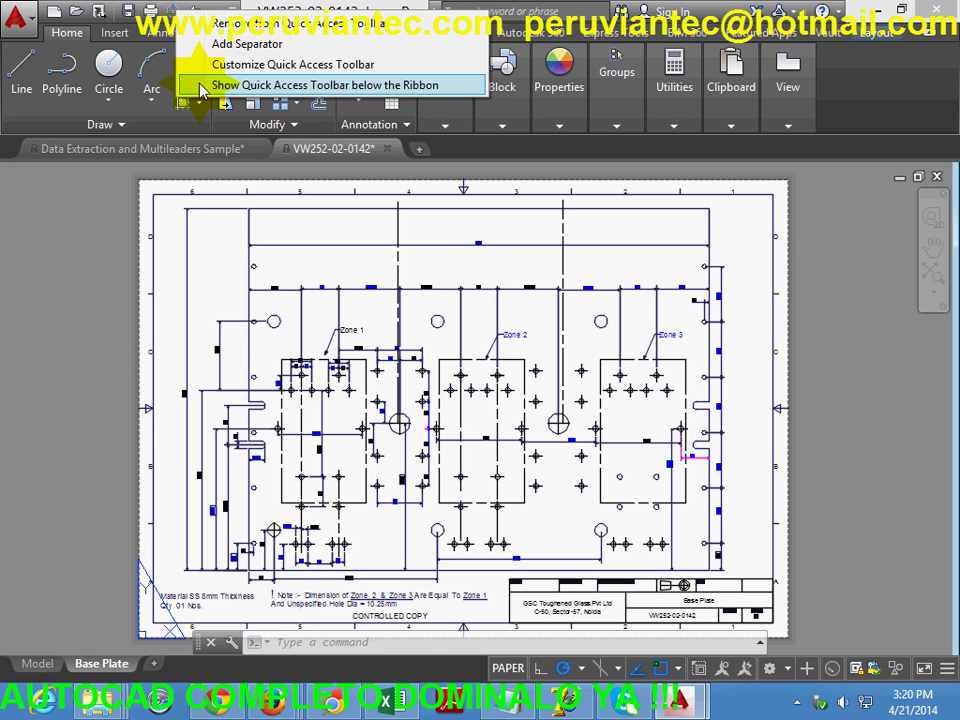
Show the Quick Access Toolbar below the ribbon, then return it above the ribbon
click(200, 88)
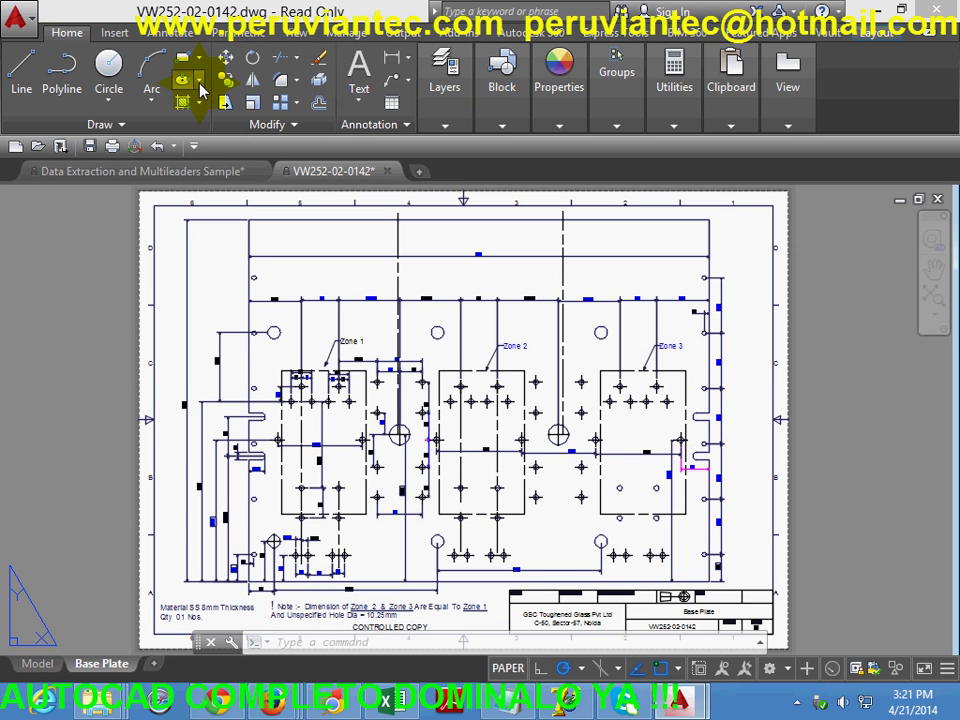
click(193, 146)
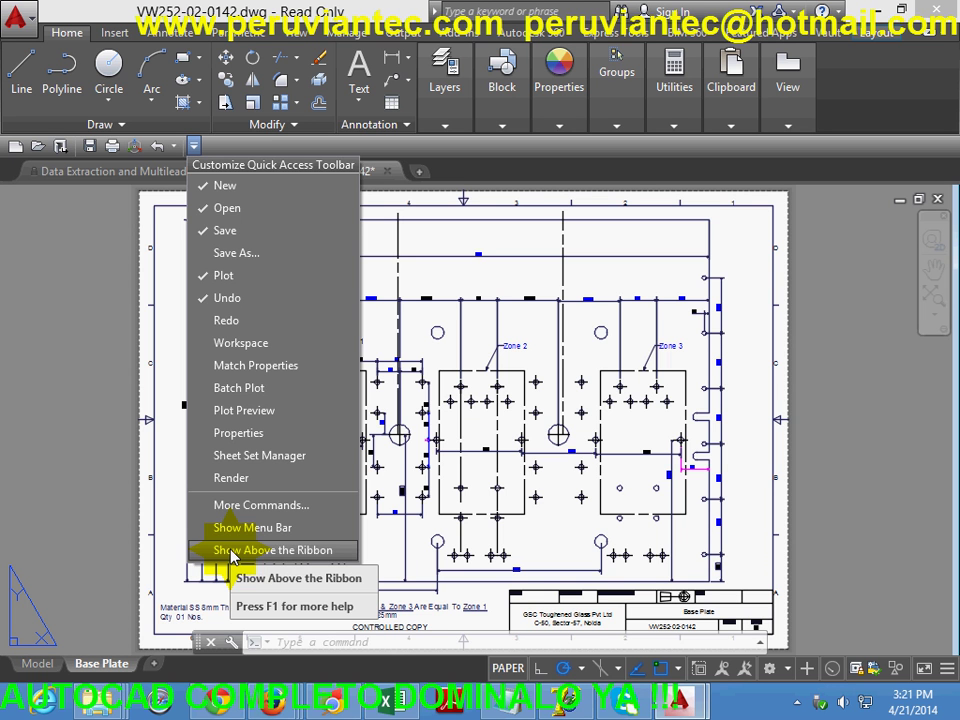
right_click(141, 150)
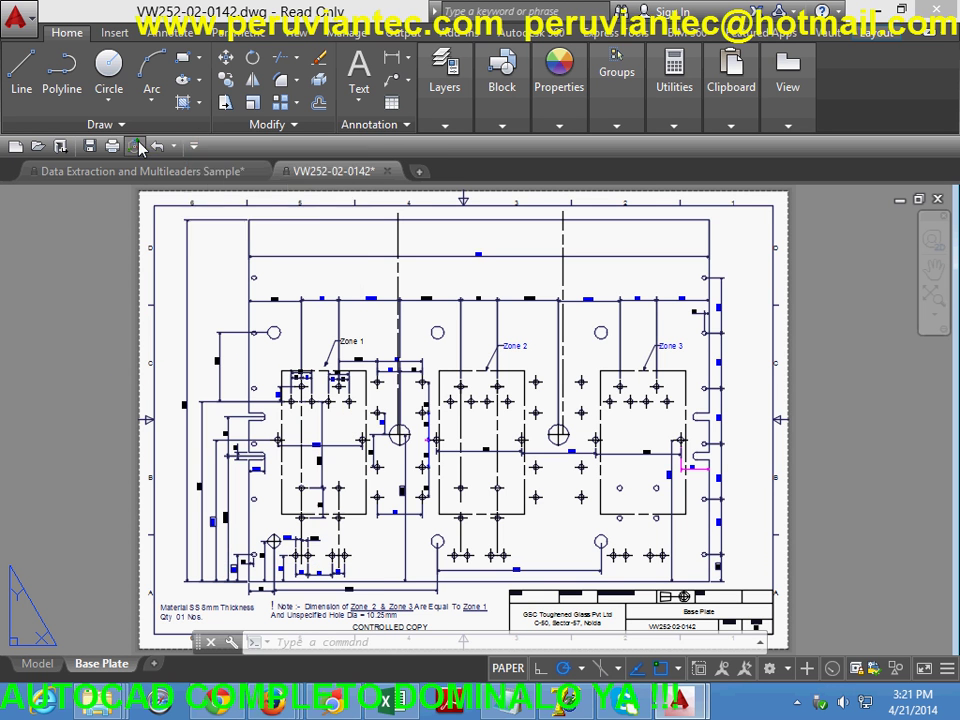
click(190, 220)
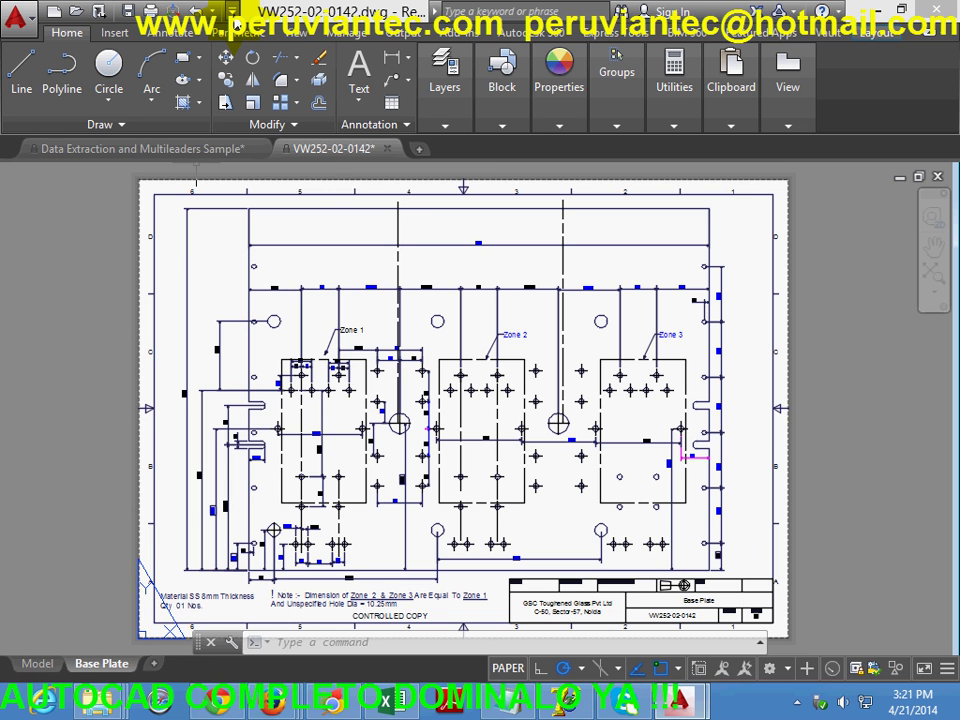
Check Save As in the toolbar dropdown and remove the 3D Move button
click(232, 10)
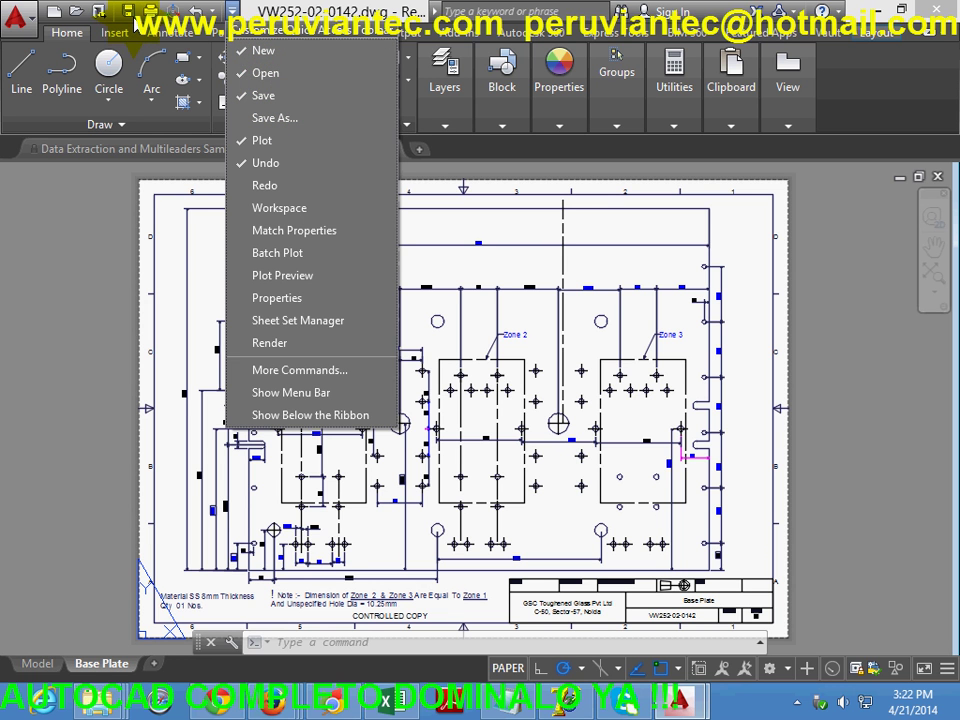
click(244, 122)
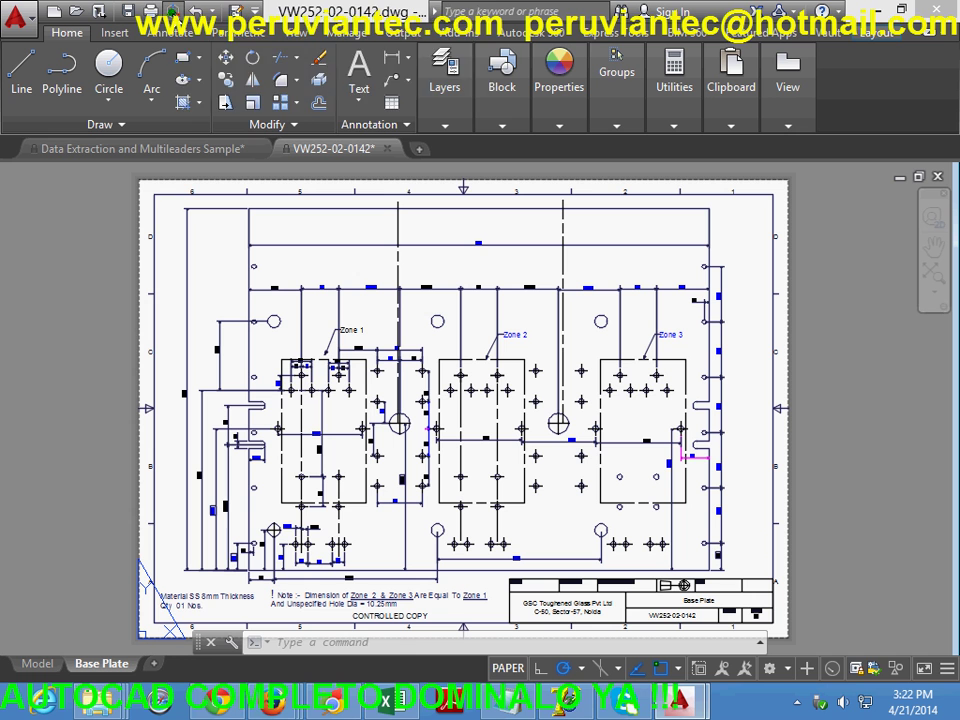
right_click(203, 14)
click(241, 30)
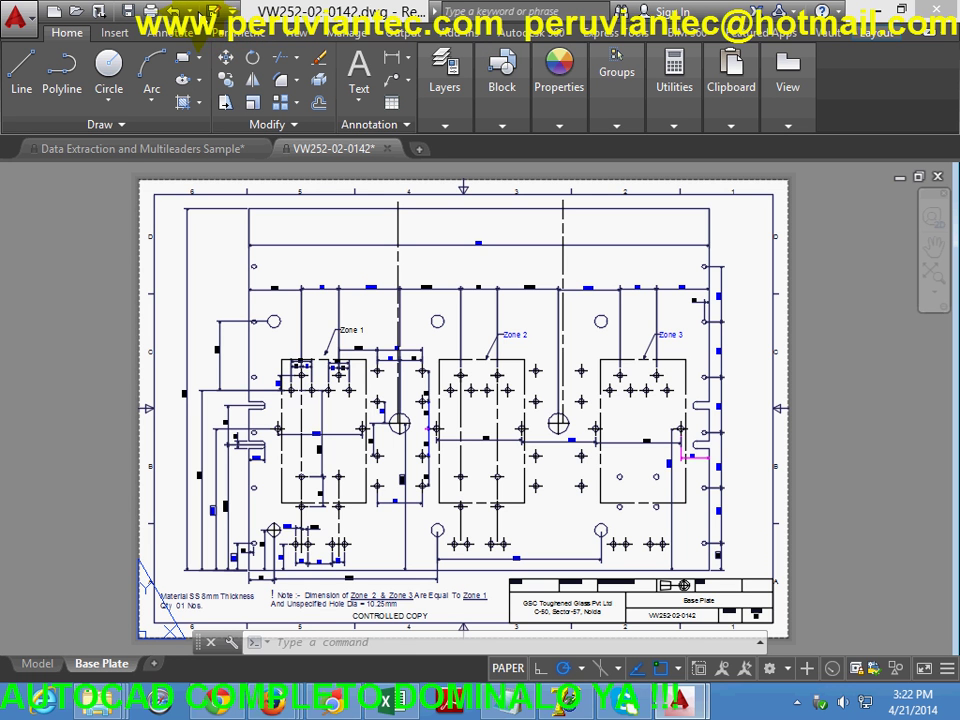
Remove two more unwanted buttons, leaving New, Open, Save, Save As, Plot and Undo
right_click(201, 14)
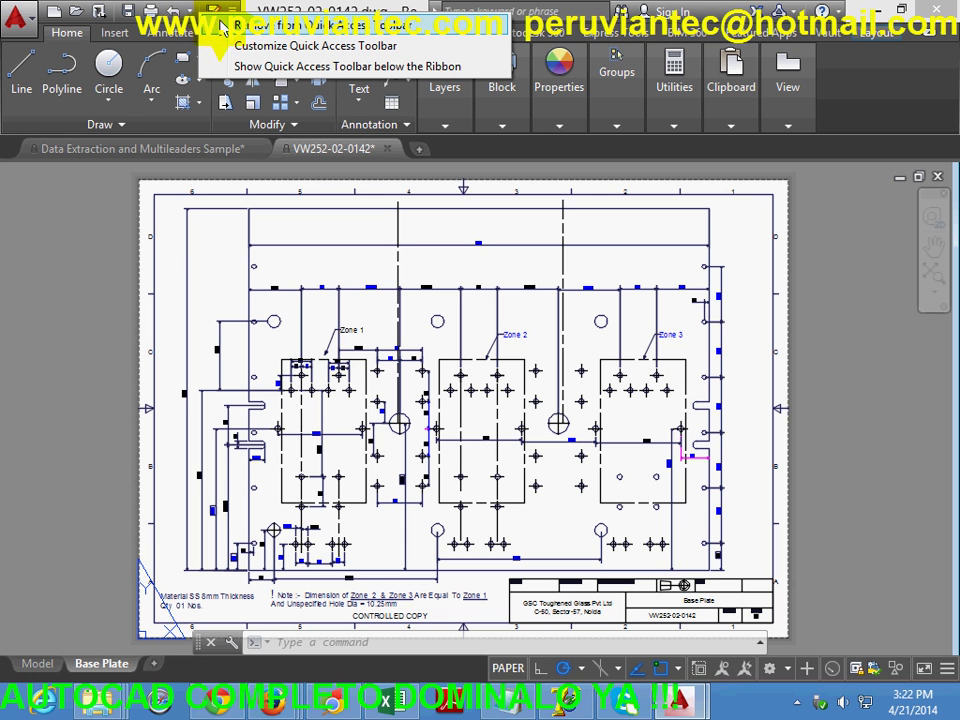
click(214, 27)
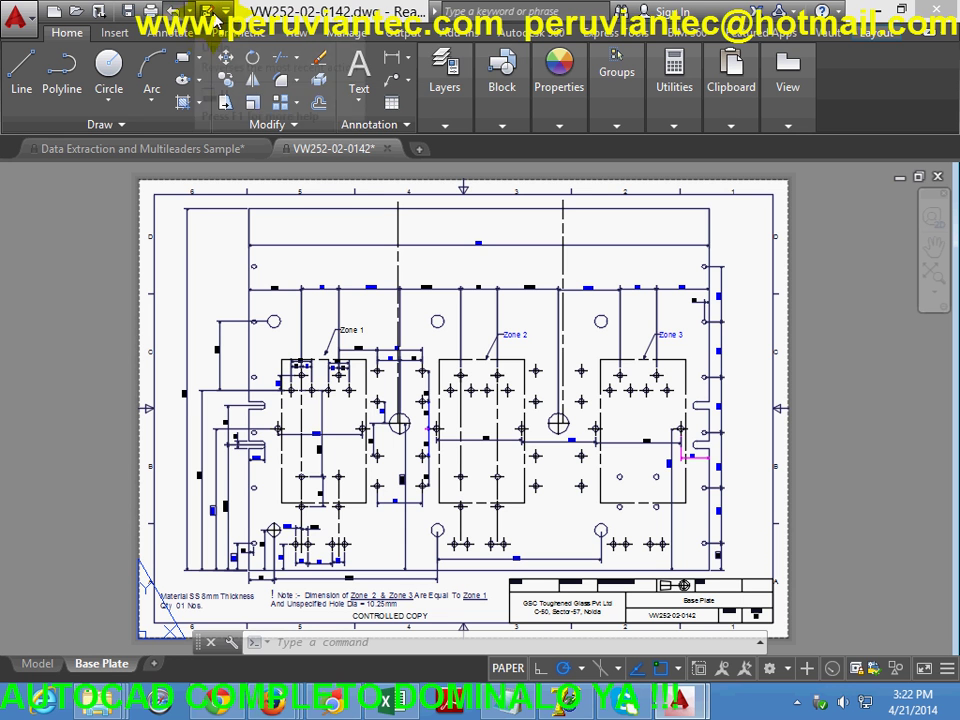
click(226, 11)
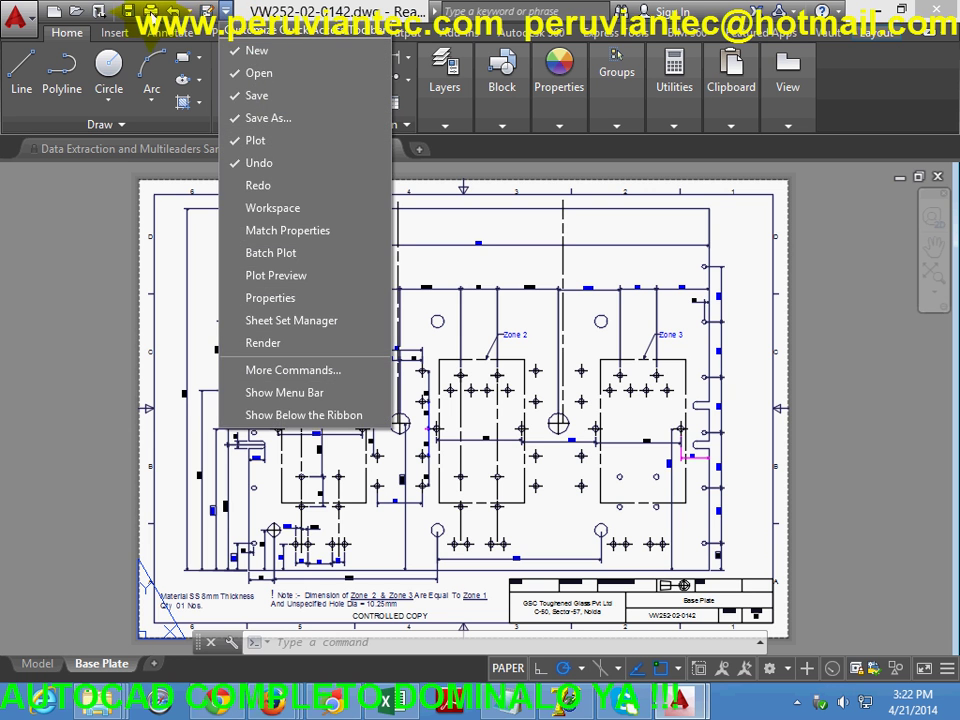
right_click(116, 18)
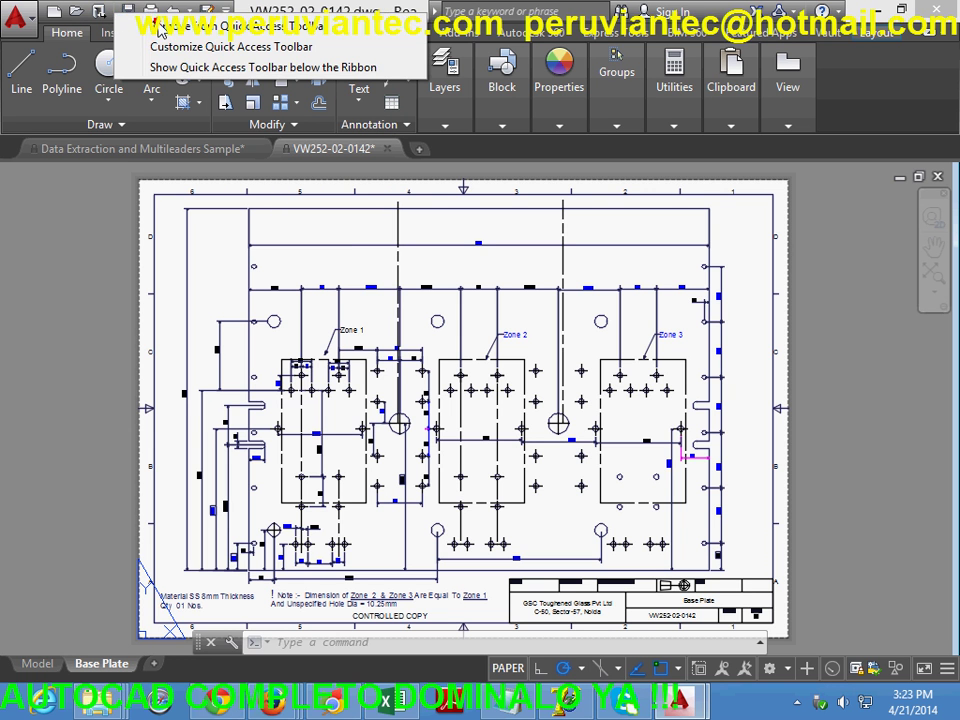
click(130, 26)
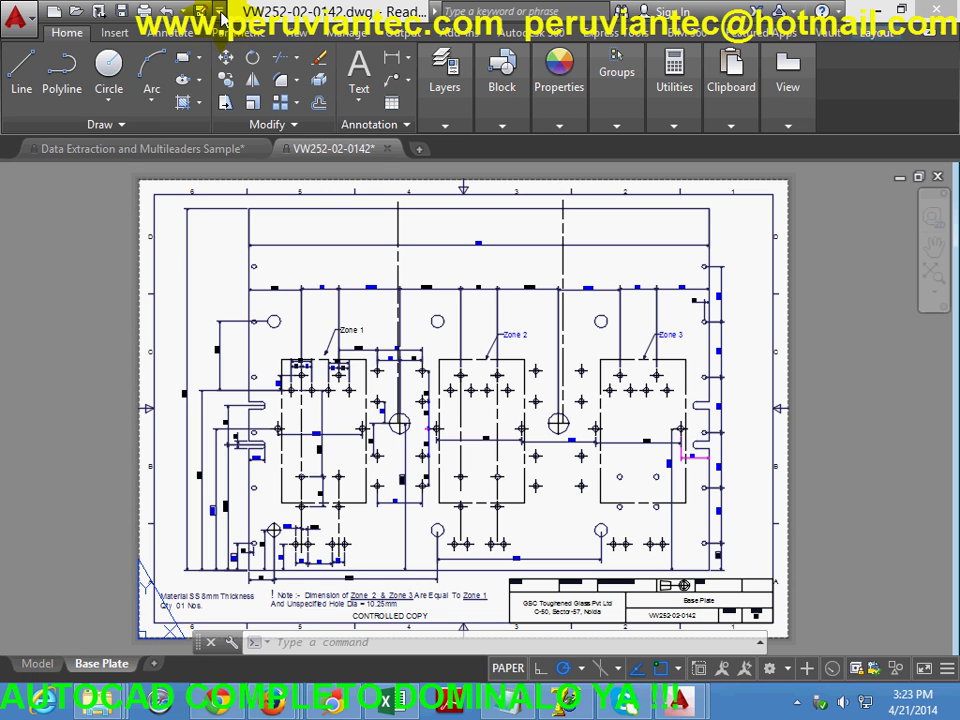
Browse the More Commands list, close it, and reopen the Quick Access Toolbar dropdown
click(220, 12)
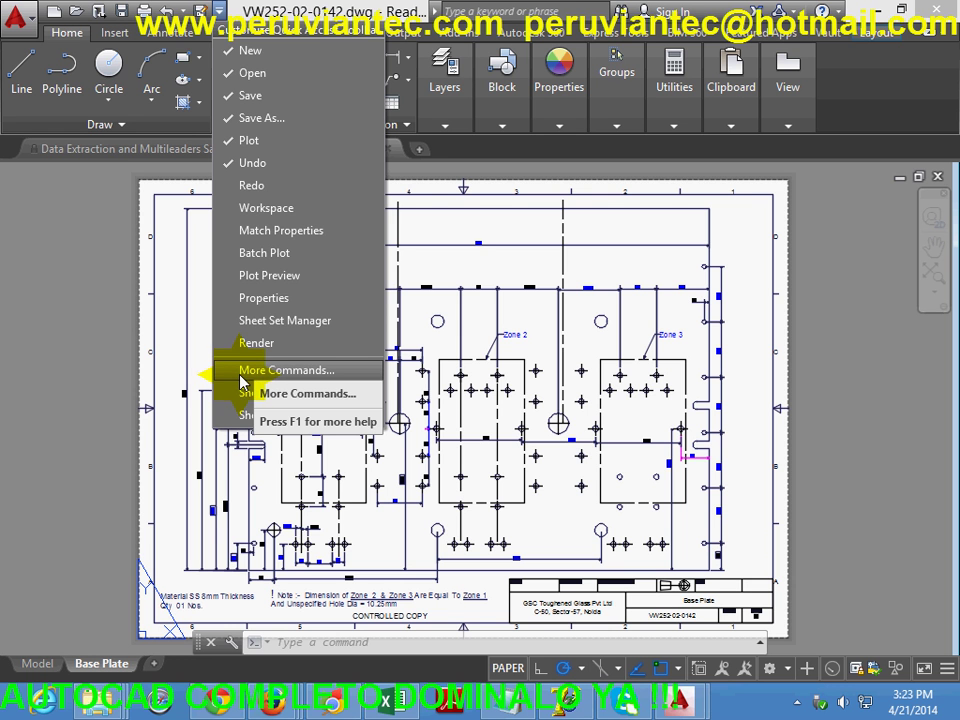
click(243, 380)
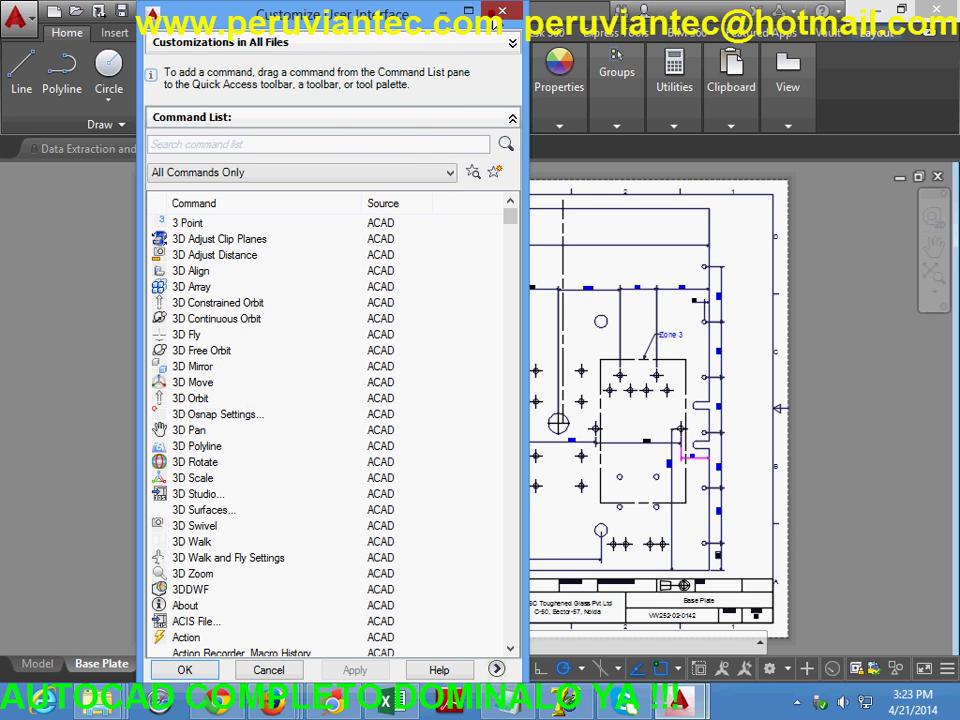
key(Escape)
click(220, 13)
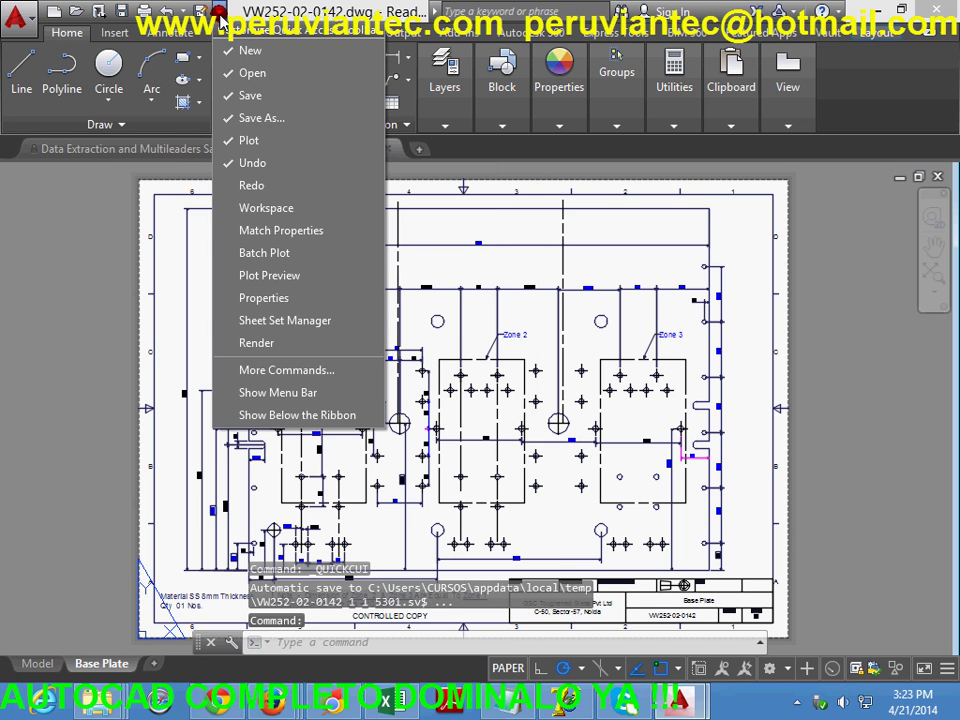
click(299, 394)
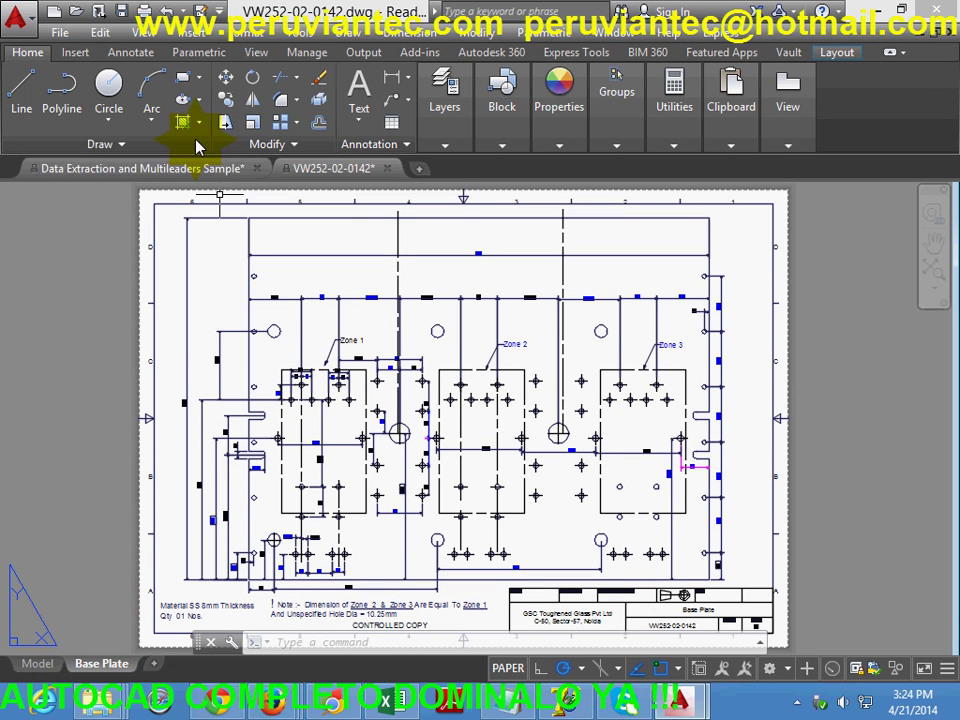
click(62, 32)
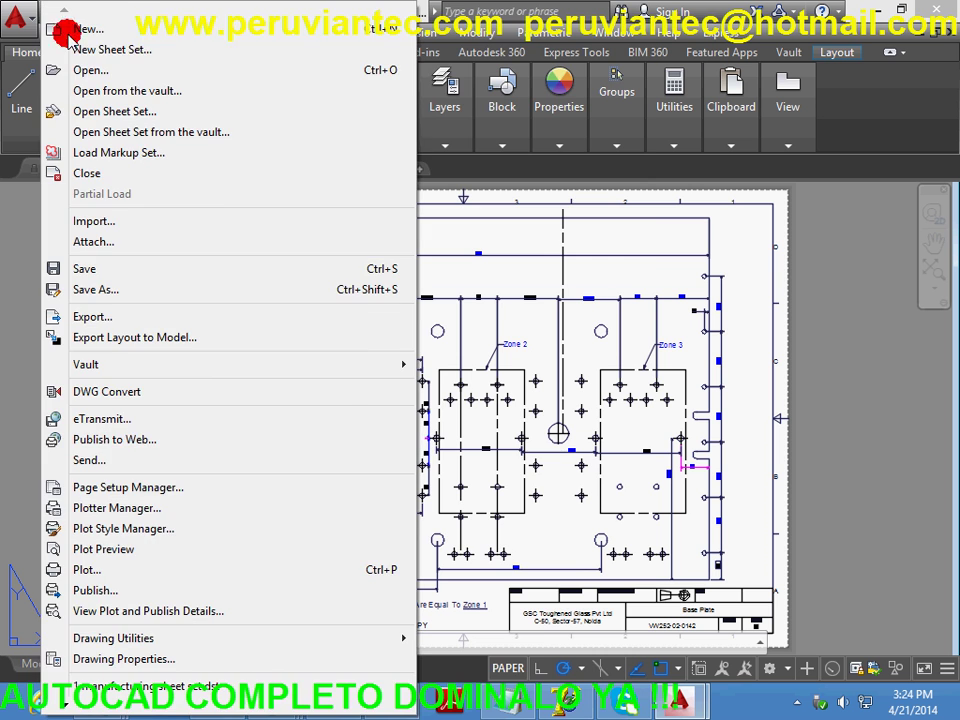
click(460, 32)
click(462, 30)
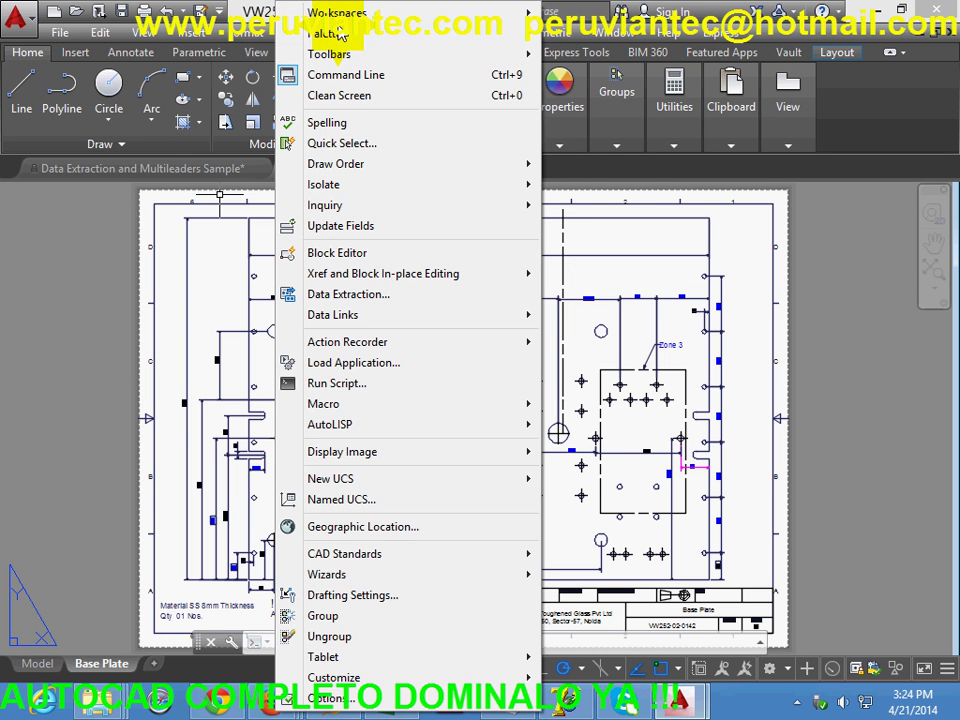
mouse_move(330, 33)
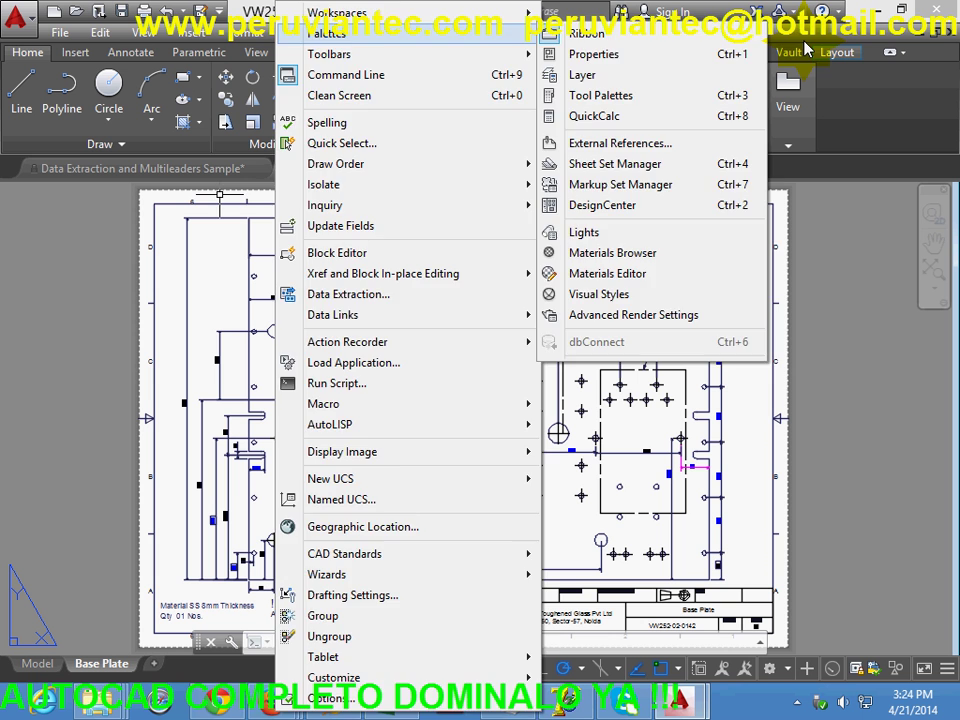
click(805, 48)
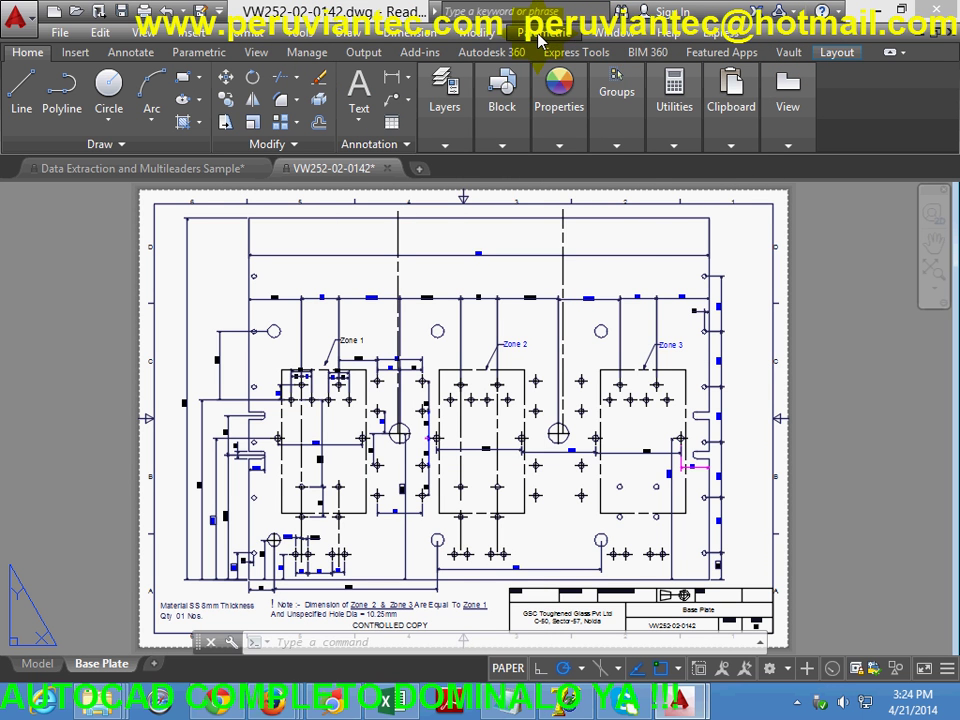
click(478, 32)
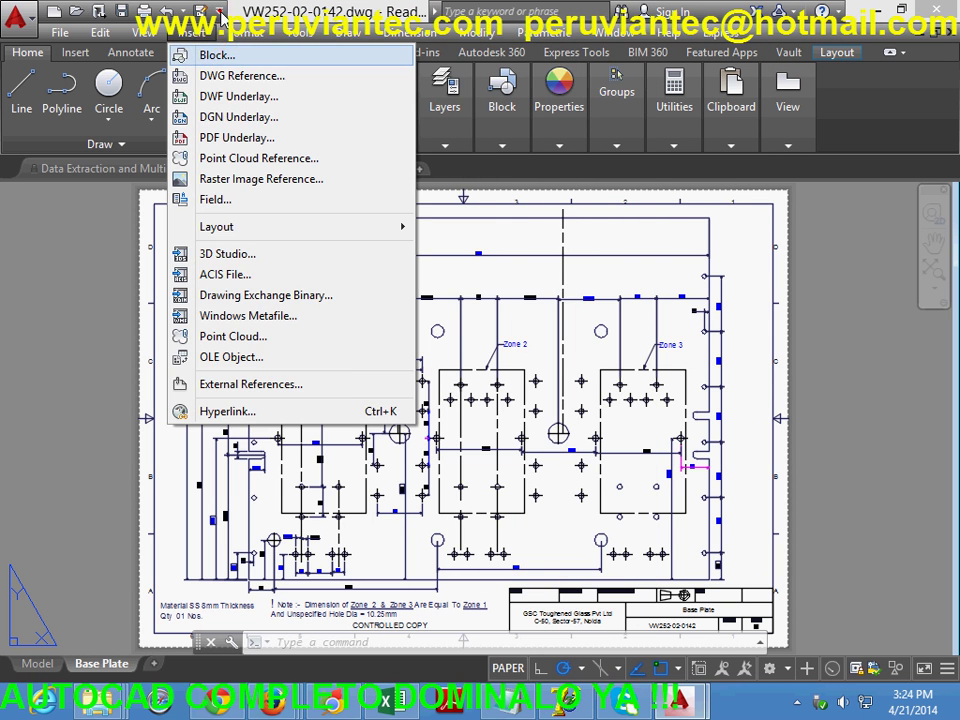
click(221, 14)
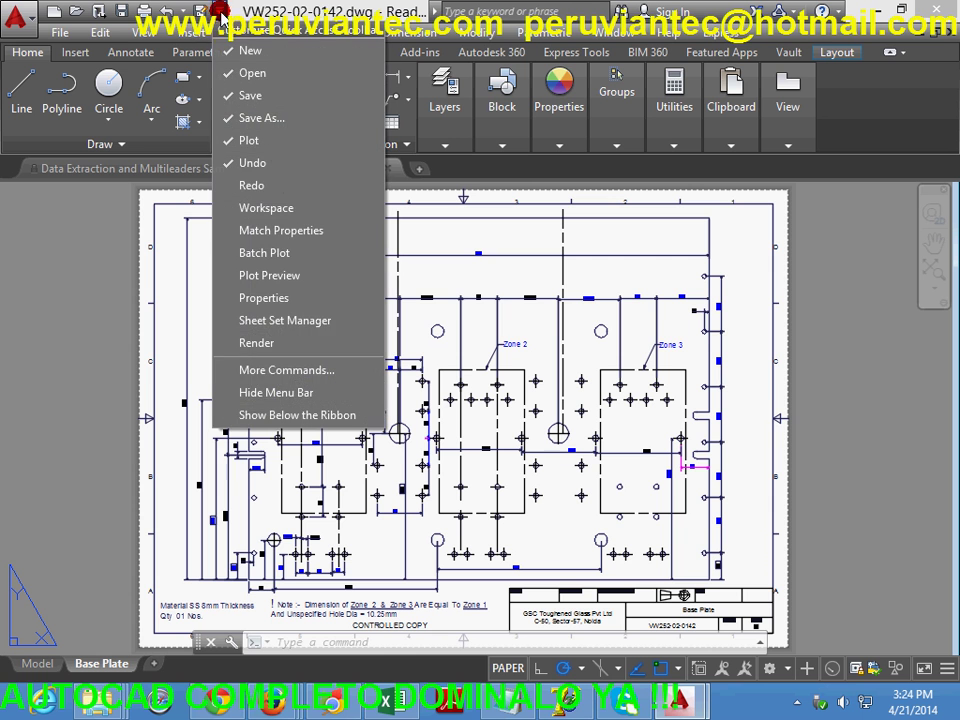
click(264, 400)
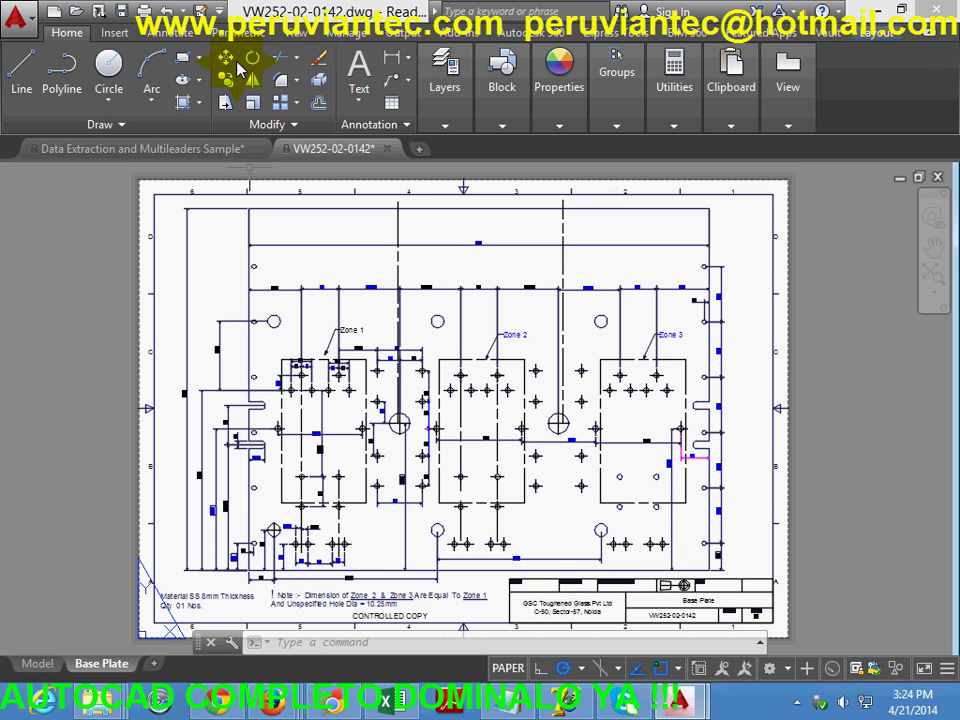
click(220, 12)
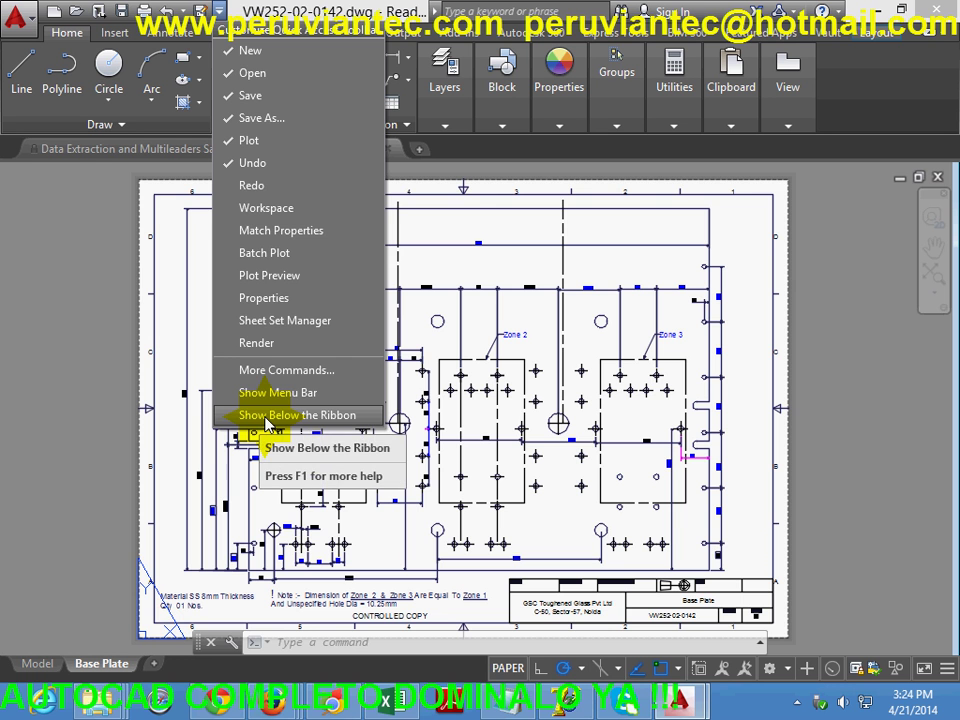
click(266, 415)
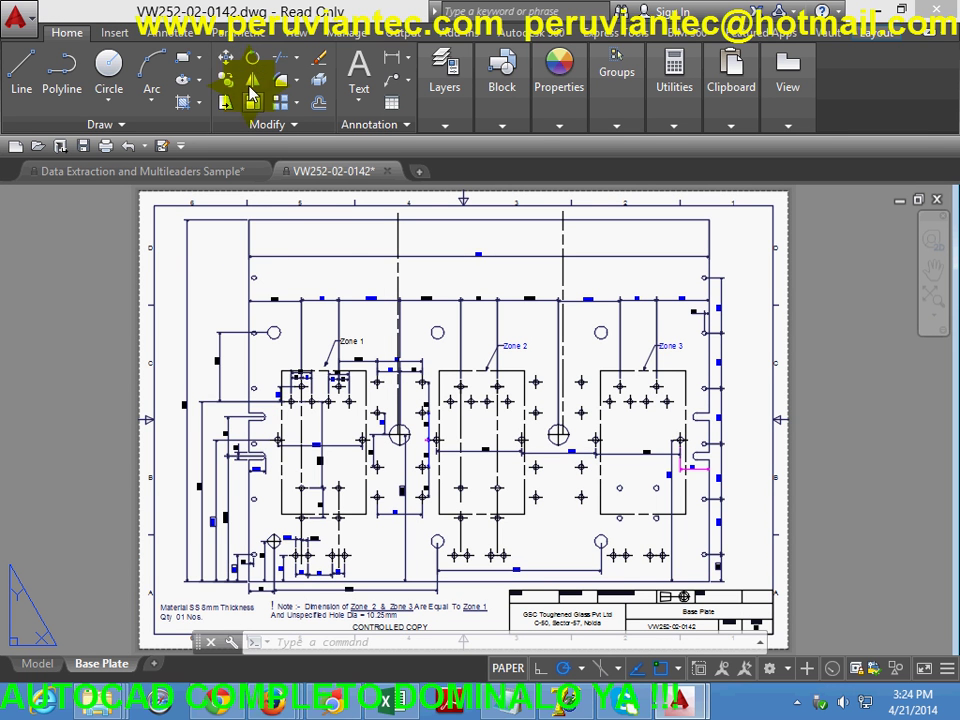
click(180, 145)
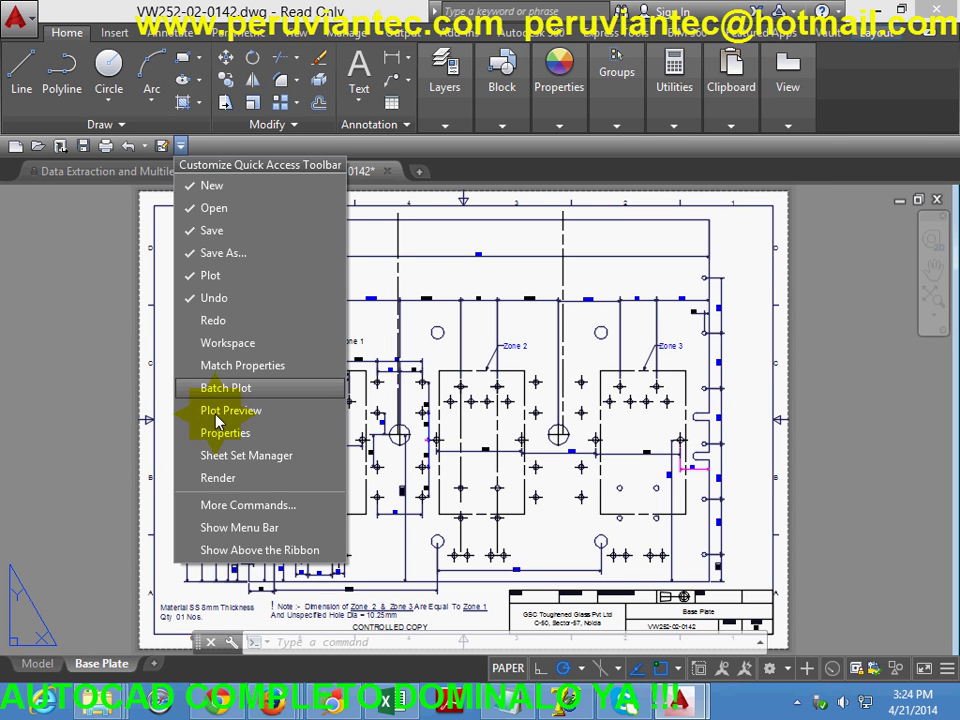
click(248, 553)
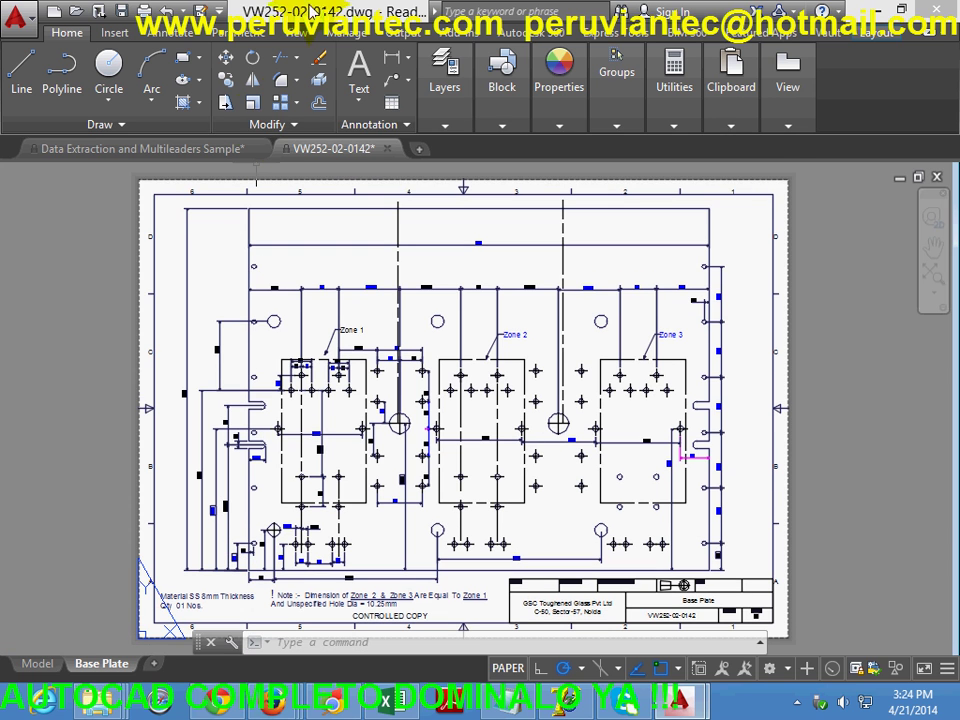